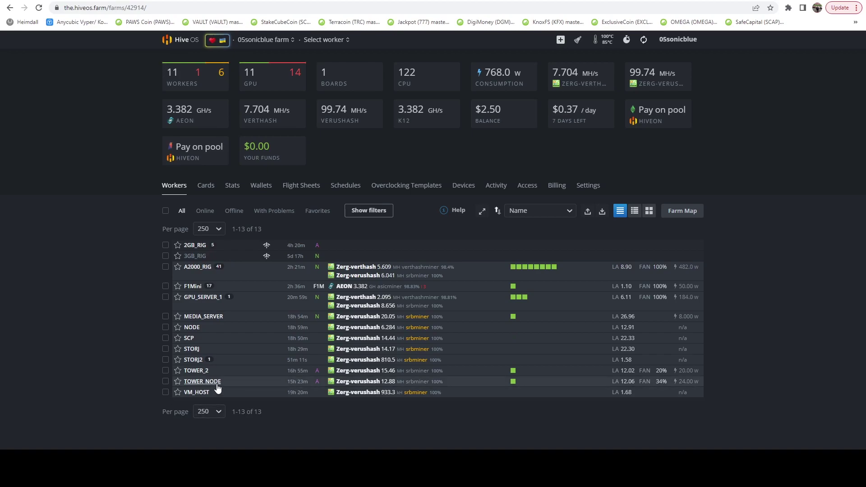
# Open the STORJ2 worker's overview and highlight its Disk Model list.
pyautogui.click(194, 359)
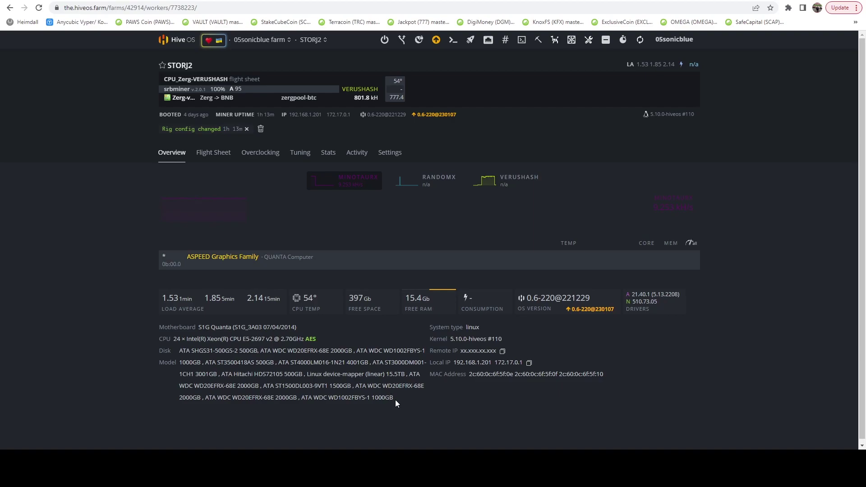
pyautogui.moveTo(395, 398); pyautogui.dragTo(182, 367)
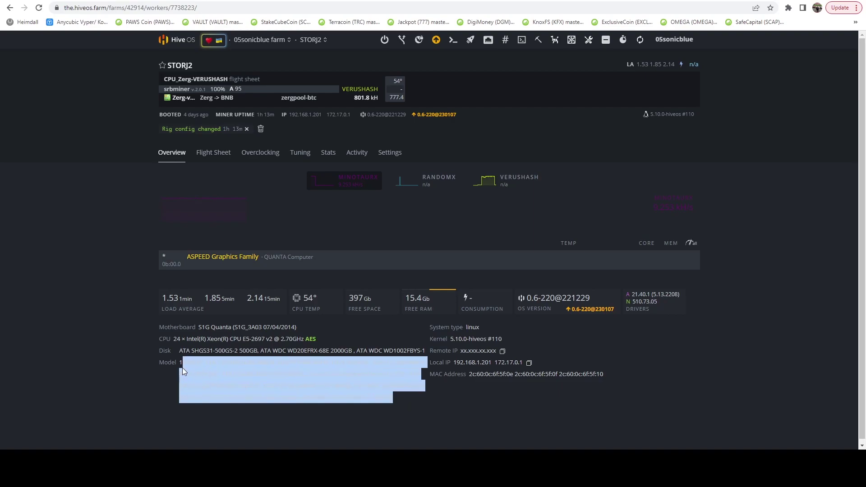
pyautogui.click(219, 367)
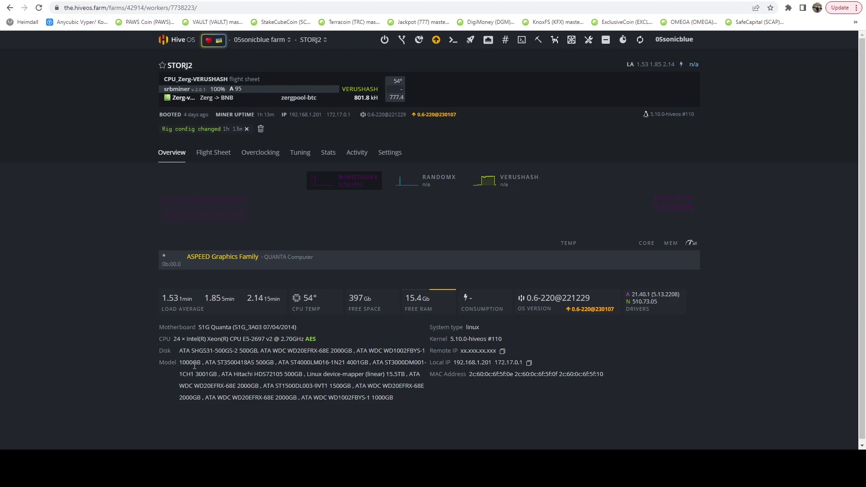
pyautogui.moveTo(192, 366); pyautogui.dragTo(179, 366)
pyautogui.click(261, 365)
# Highlight the individual disk sizes, including the 1500GB, 2000GB and 1000GB entries.
pyautogui.moveTo(364, 362); pyautogui.dragTo(346, 363)
pyautogui.moveTo(205, 374); pyautogui.dragTo(185, 374)
pyautogui.moveTo(293, 374); pyautogui.dragTo(236, 387)
pyautogui.moveTo(344, 389); pyautogui.dragTo(322, 389)
pyautogui.moveTo(189, 398); pyautogui.dragTo(179, 397)
pyautogui.moveTo(285, 398); pyautogui.dragTo(267, 397)
pyautogui.moveTo(375, 397); pyautogui.dragTo(355, 398)
# Copy the selected disk text and move the PuTTY Configuration window aside.
pyautogui.rightClick(381, 396)
pyautogui.click(432, 408)
pyautogui.moveTo(349, 116); pyautogui.dragTo(532, 113)
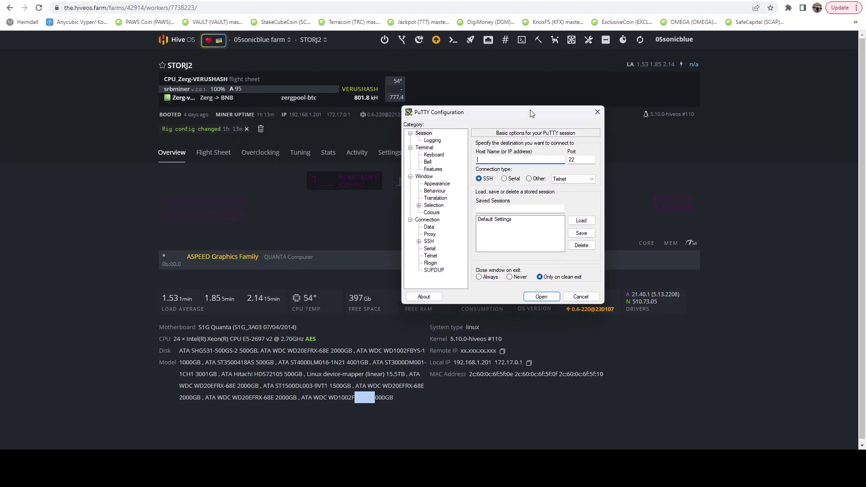
# Connect over SSH to 192.168.1.201 and log in with the node's username and password.
pyautogui.write('192.168.1.201')
pyautogui.press('Return')
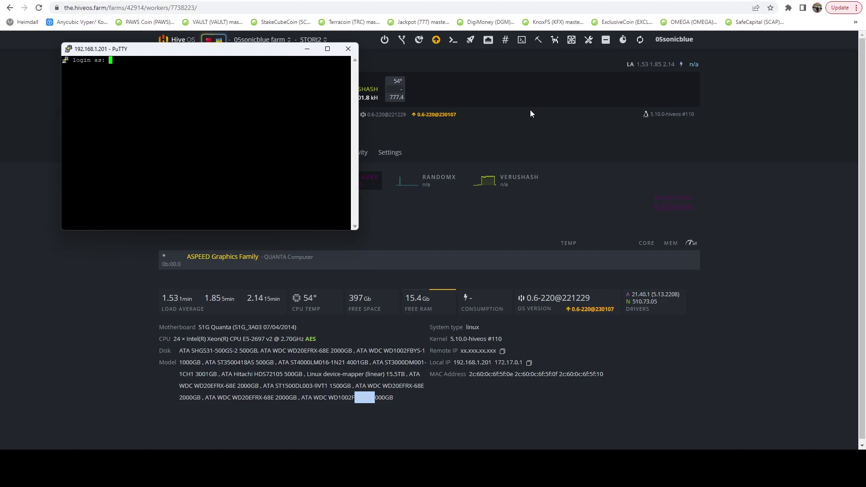
pyautogui.write('flux_node')
pyautogui.press('Return')
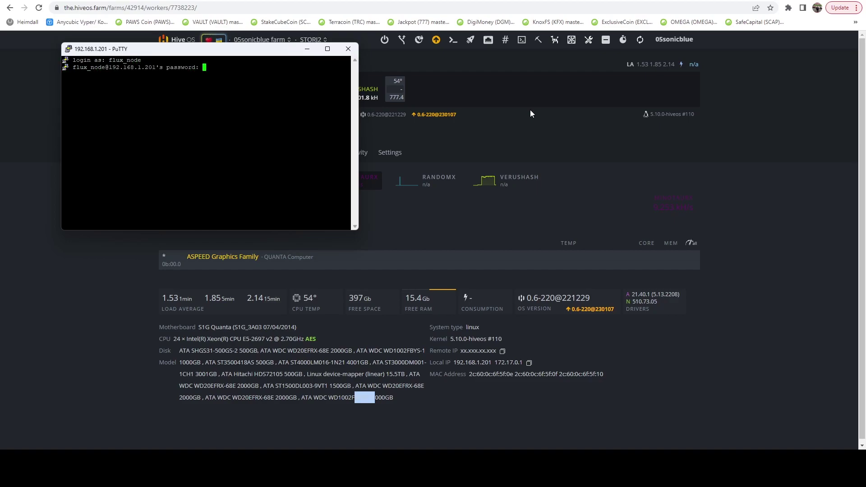
pyautogui.press('Return')
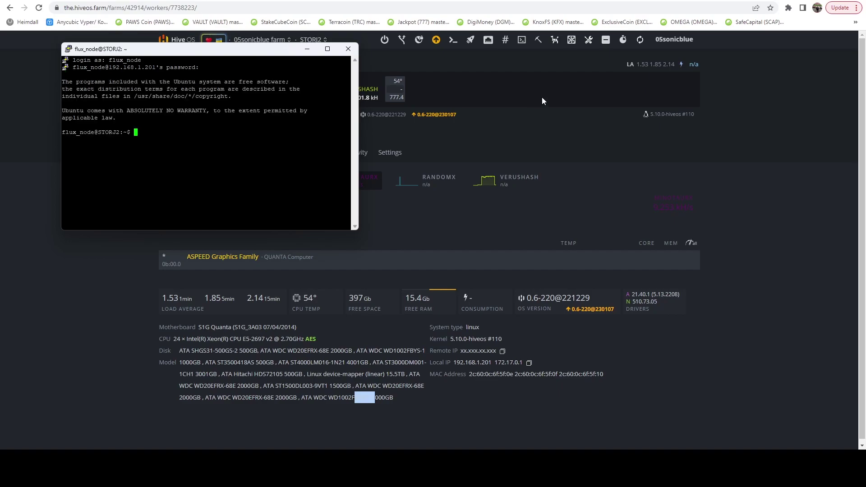
# Maximize the terminal, review fluxbench-cli getbenchmarks output, and paste the multitoolbox bash/curl command.
pyautogui.moveTo(248, 50); pyautogui.dragTo(489, 49)
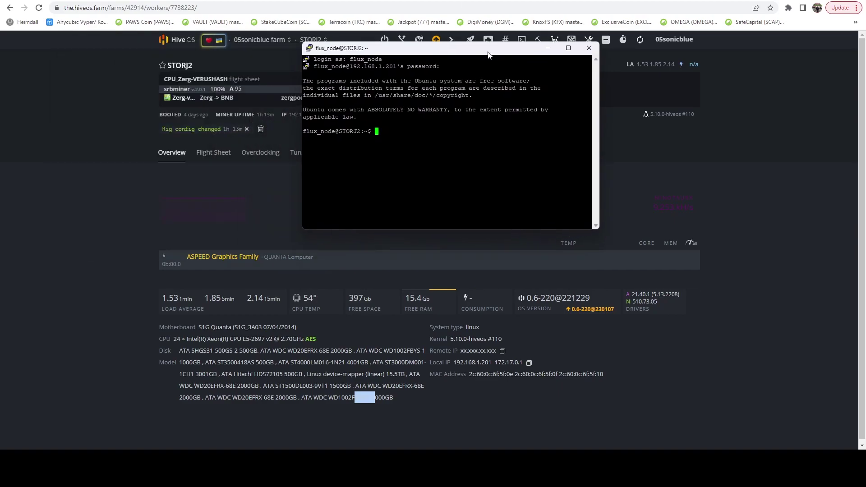
pyautogui.write('flux')
pyautogui.click(569, 49)
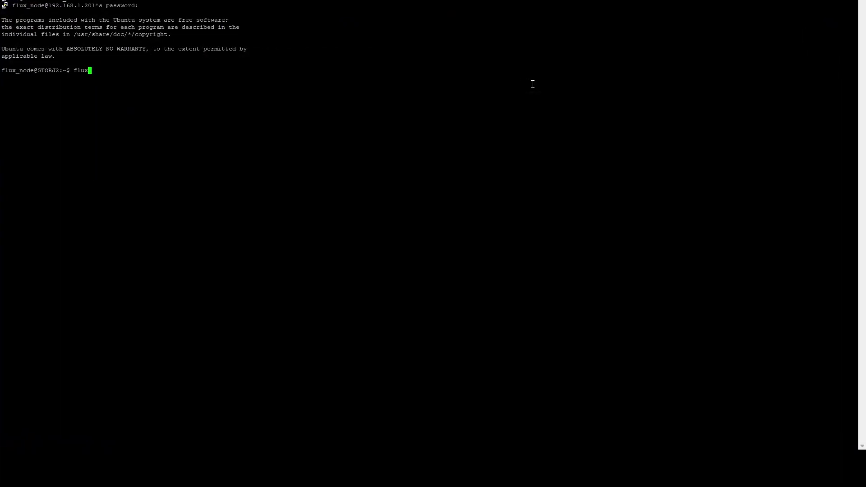
pyautogui.write('bench-cli ')
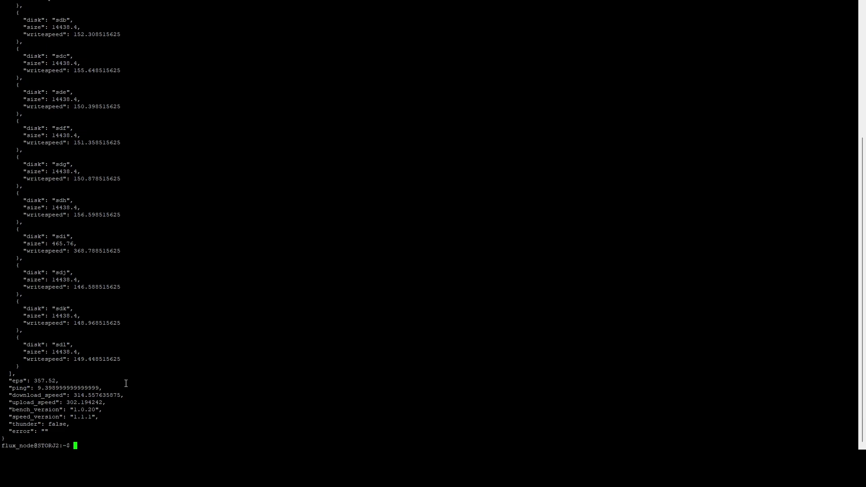
pyautogui.scroll(9, 126, 383)
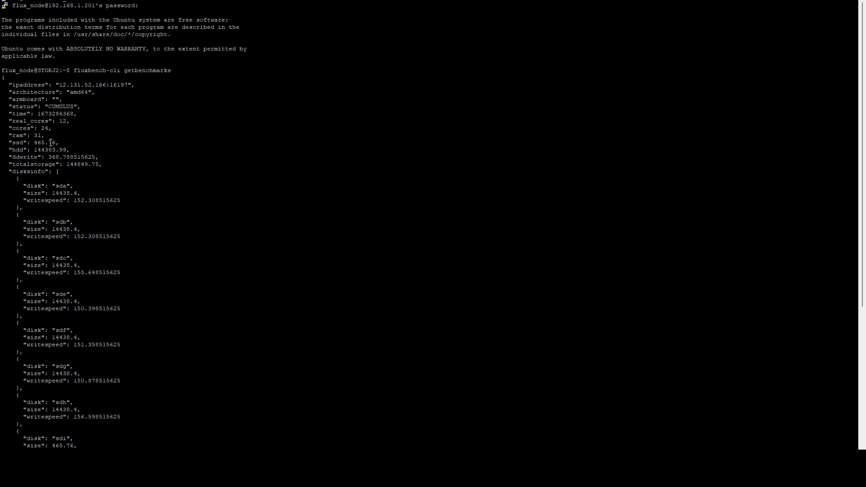
pyautogui.scroll(-10, 97, 174)
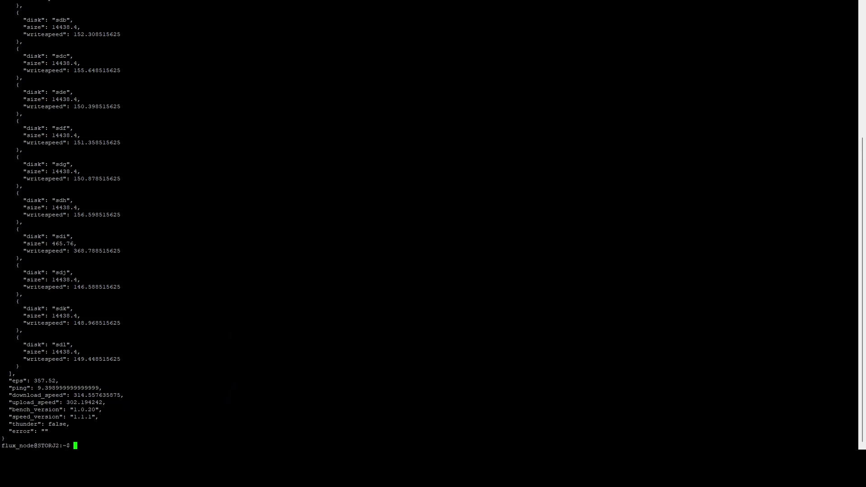
pyautogui.rightClick(190, 427)
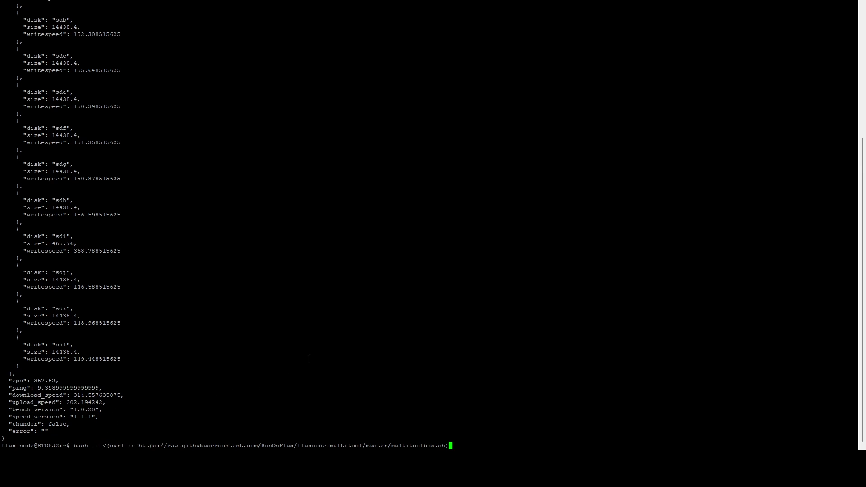
# Run the multitoolbox script to add Thunder Mode to BenchD and restart its service.
pyautogui.press('Return')
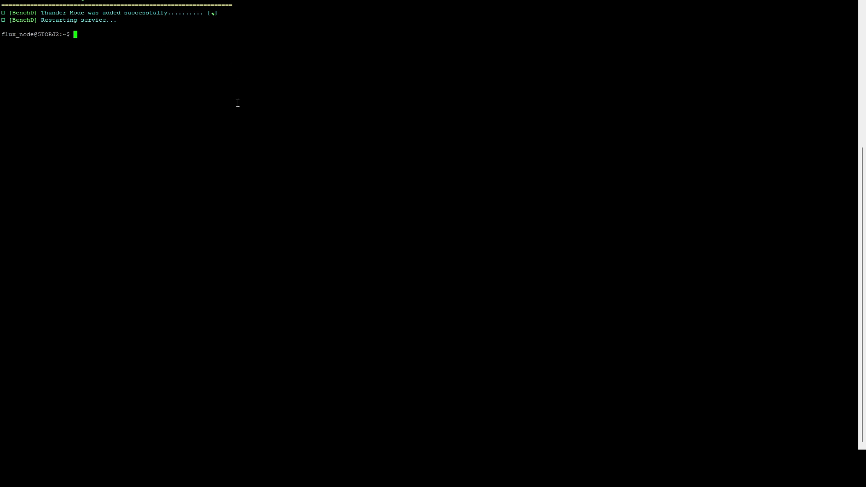
# Run fluxbench-cli getbenchmarks, removing a stray trailing backslash from the recalled command.
pyautogui.rightClick(305, 116)
pyautogui.press('Return')
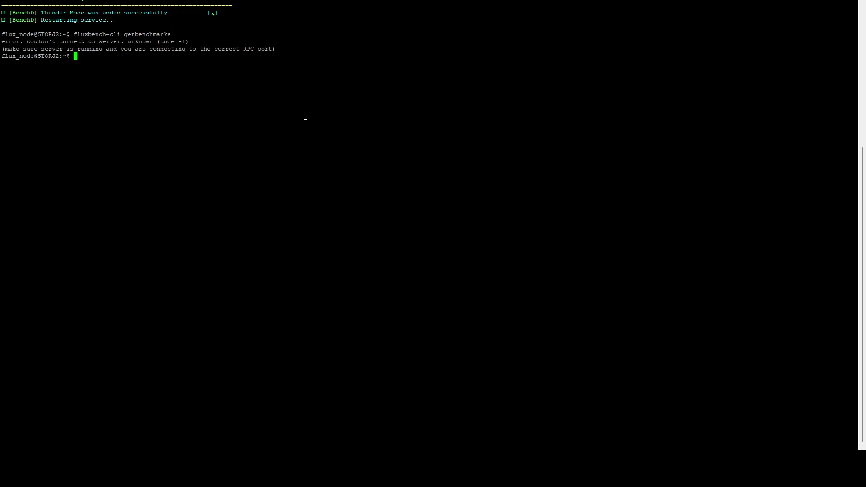
pyautogui.press('Up')
pyautogui.write('\\')
pyautogui.press('Return')
pyautogui.hotkey('ctrl', 'c')
pyautogui.press('Up')
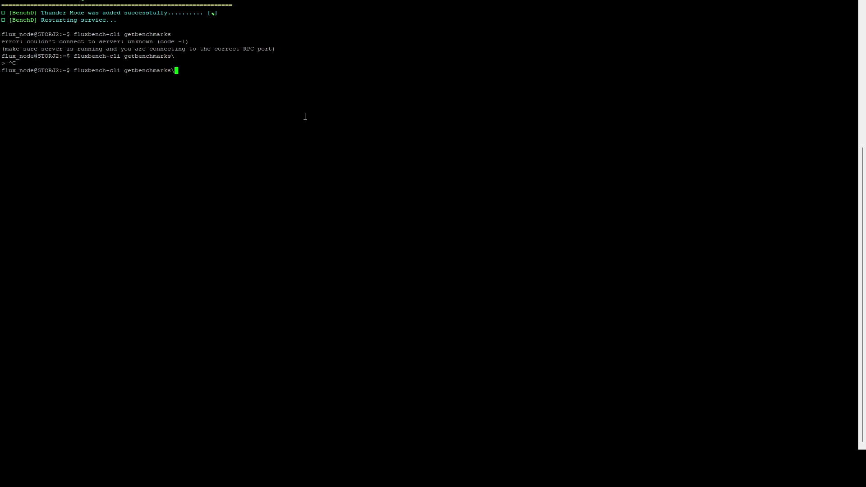
pyautogui.press('Return')
pyautogui.hotkey('ctrl', 'c')
pyautogui.press('Up')
pyautogui.press('BackSpace')
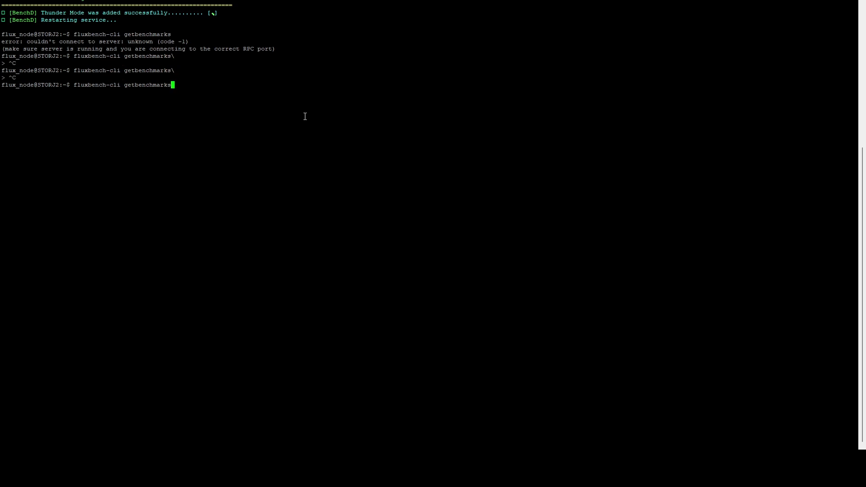
pyautogui.press('Return')
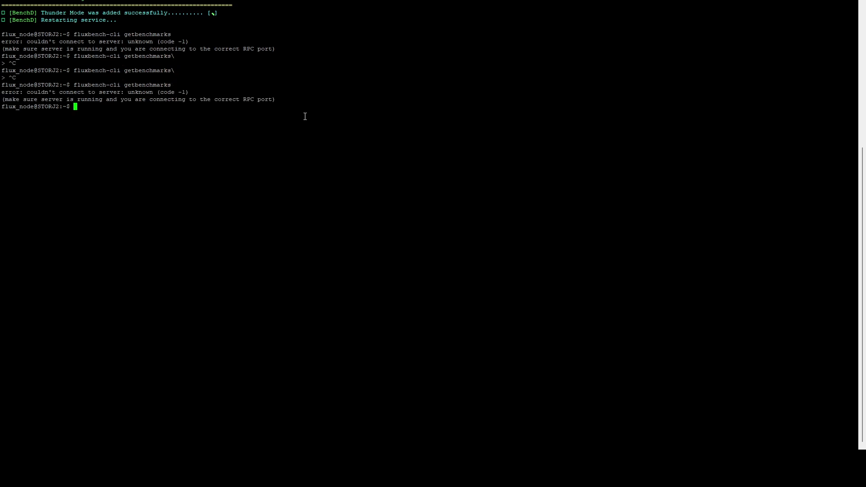
# Rerun the benchmark query repeatedly until the restarted daemon responds.
pyautogui.press('Up')
pyautogui.press('Return')
pyautogui.press('Up')
pyautogui.press('Return')
pyautogui.press('Up')
pyautogui.press('Return')
pyautogui.press('Up')
pyautogui.press('Return')
pyautogui.press('Up')
pyautogui.press('Return')
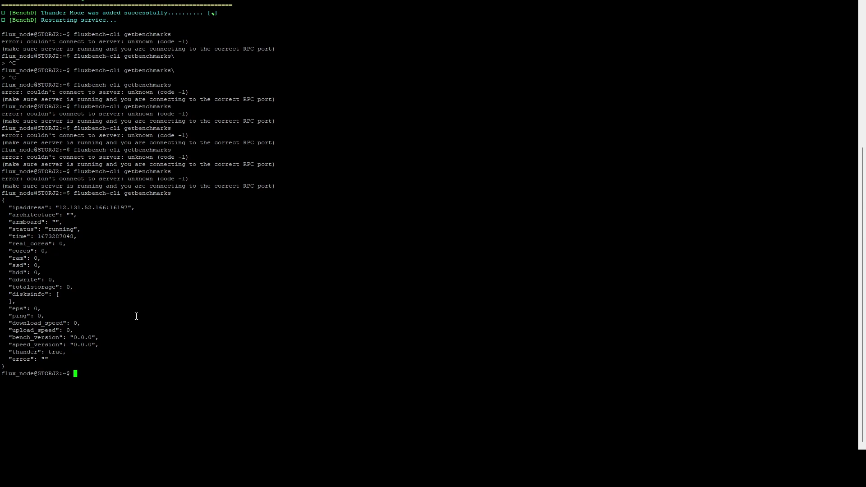
pyautogui.press('Up')
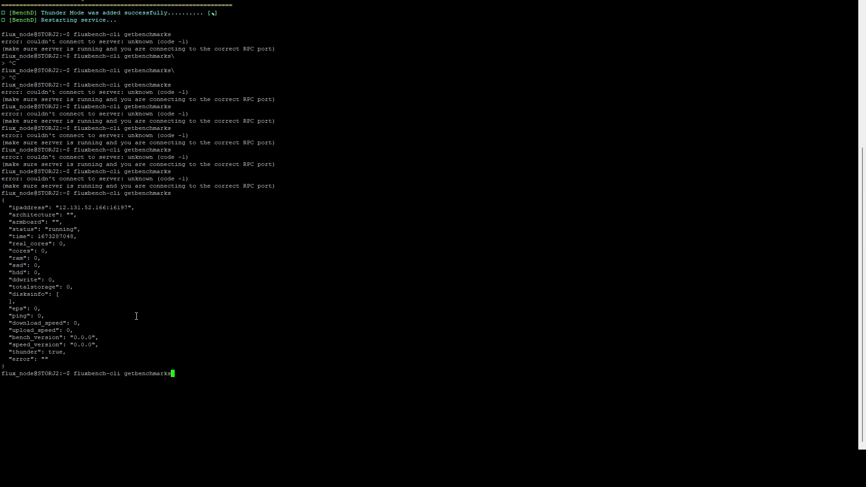
# Run the benchmark query and review results showing EPS 357.72 and thunder true.
pyautogui.press('Return')
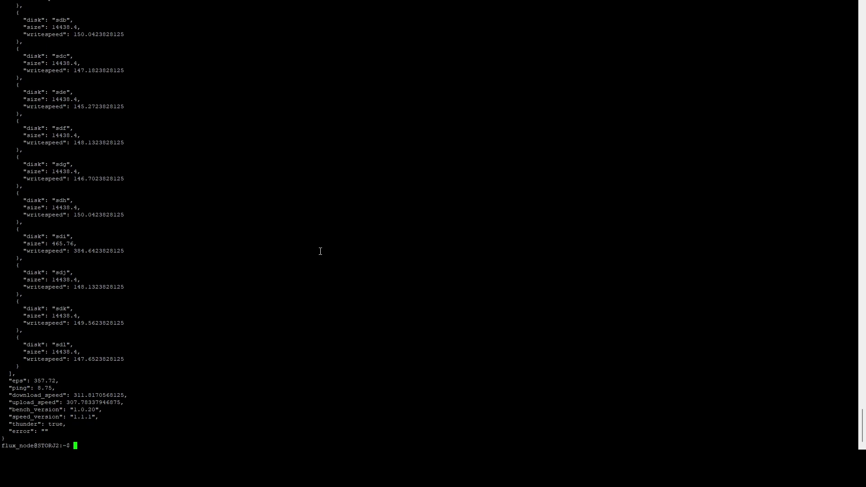
pyautogui.scroll(16, 219, 397)
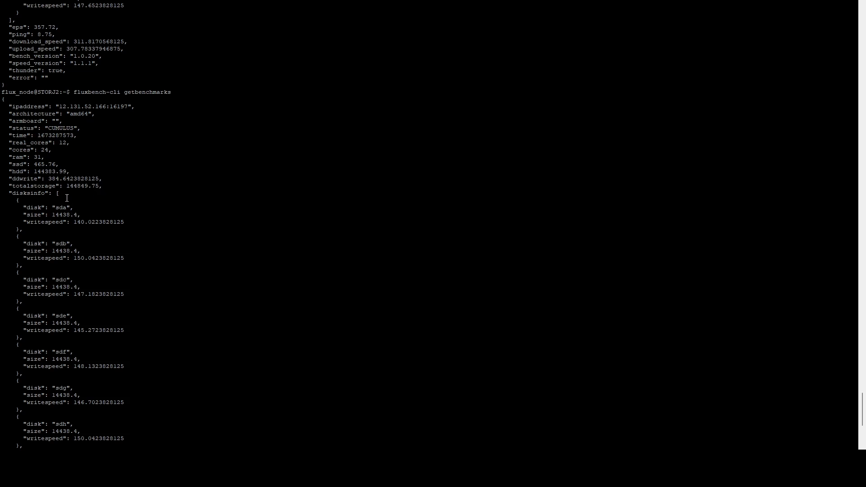
pyautogui.scroll(-10, 124, 241)
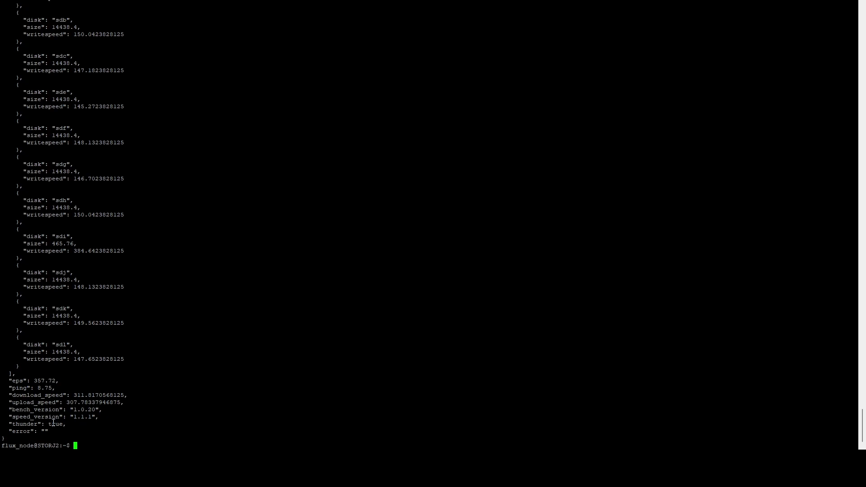
# Rerun the query twice more and select the node's IP address and port.
pyautogui.press('Up')
pyautogui.press('Return')
pyautogui.press('Up')
pyautogui.press('Return')
pyautogui.press('Up')
pyautogui.press('Return')
pyautogui.press('Up')
pyautogui.press('Return')
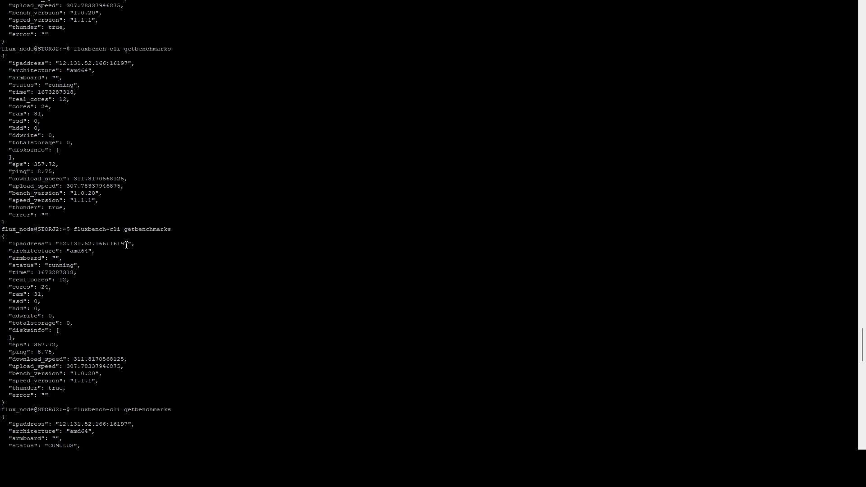
pyautogui.moveTo(130, 246); pyautogui.dragTo(62, 247)
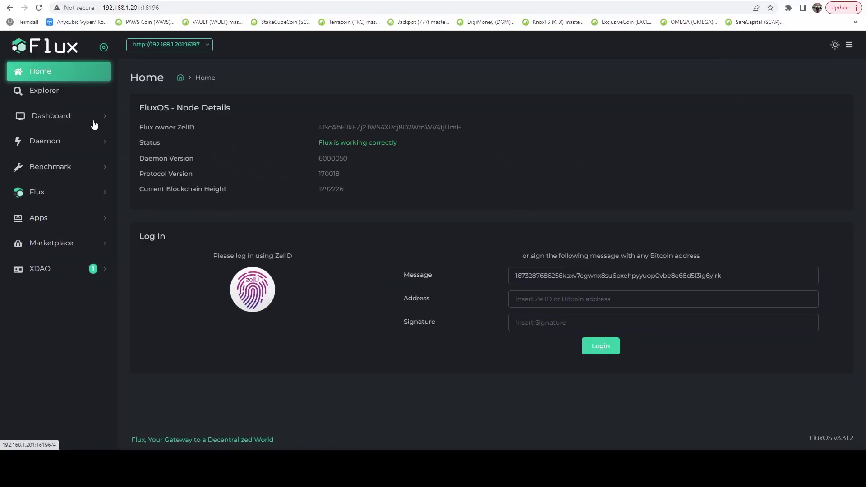
# View the node's status under Benchmark > Benchmarks > Get Status.
pyautogui.click(80, 168)
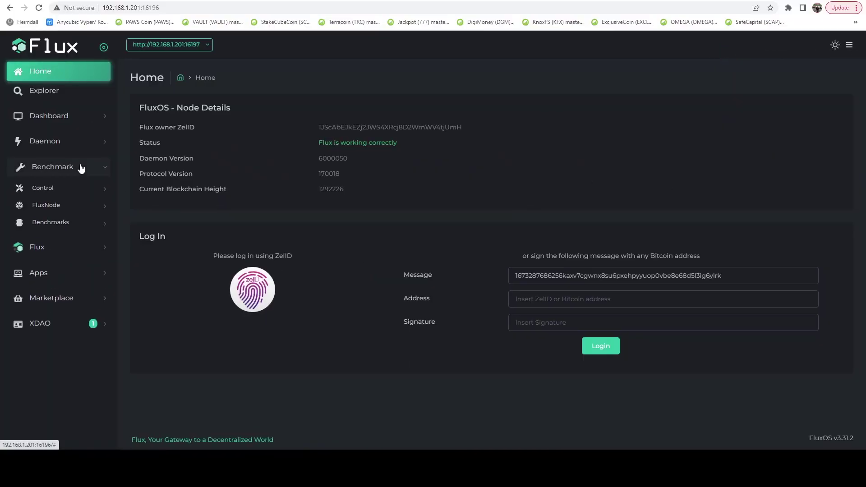
pyautogui.click(67, 222)
pyautogui.click(50, 242)
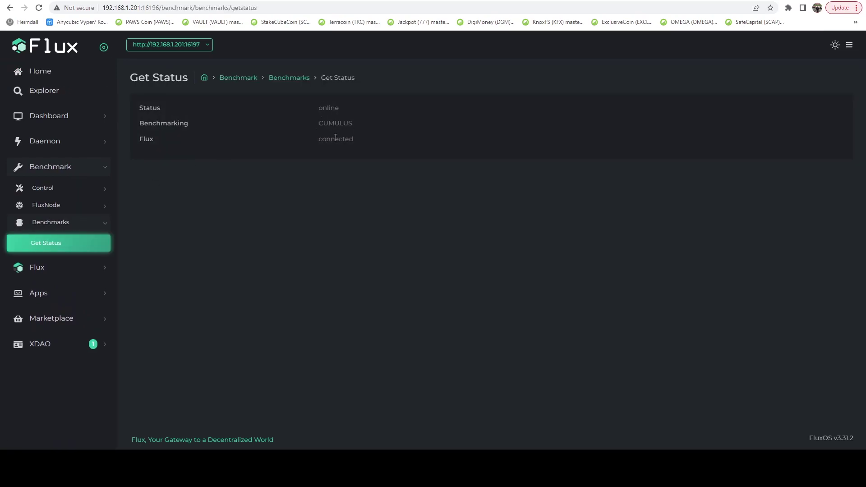
# Review FluxNode Get Benchmarks (CUMULUS, 144383.99 GB HDD, 357.72 eps), briefly checking Get Info.
pyautogui.click(77, 221)
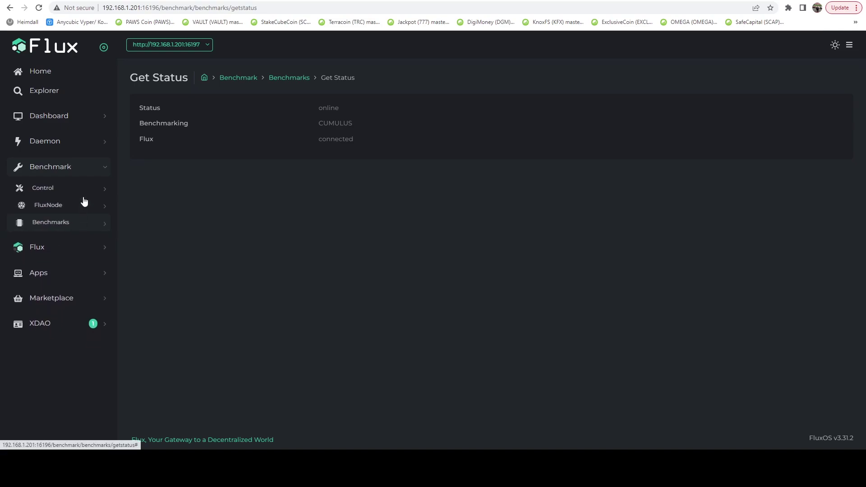
pyautogui.click(84, 205)
pyautogui.click(60, 228)
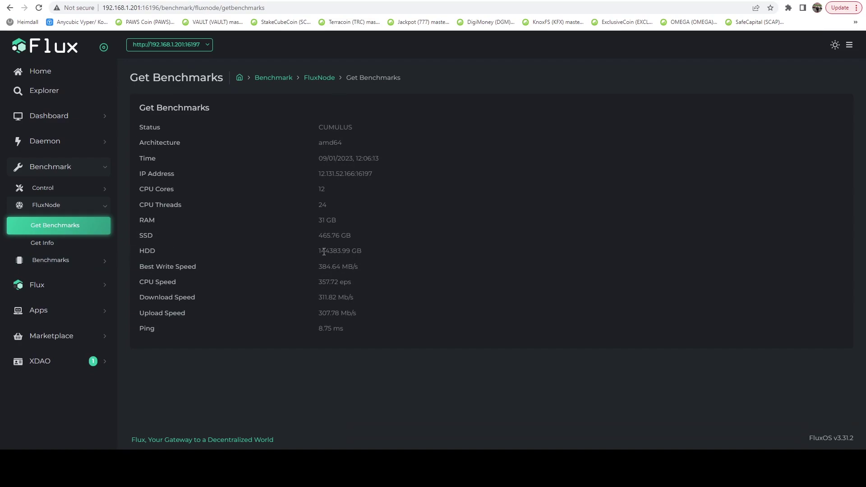
pyautogui.moveTo(325, 251); pyautogui.dragTo(356, 252)
pyautogui.click(341, 249)
pyautogui.click(59, 244)
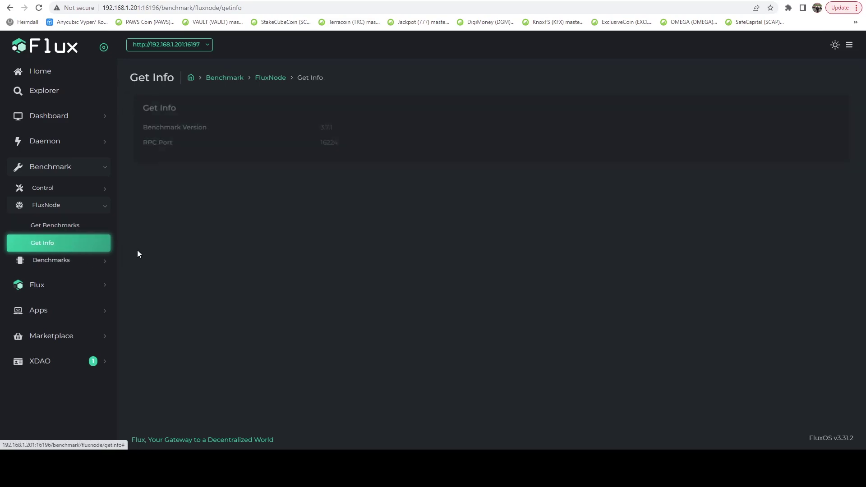
pyautogui.click(64, 231)
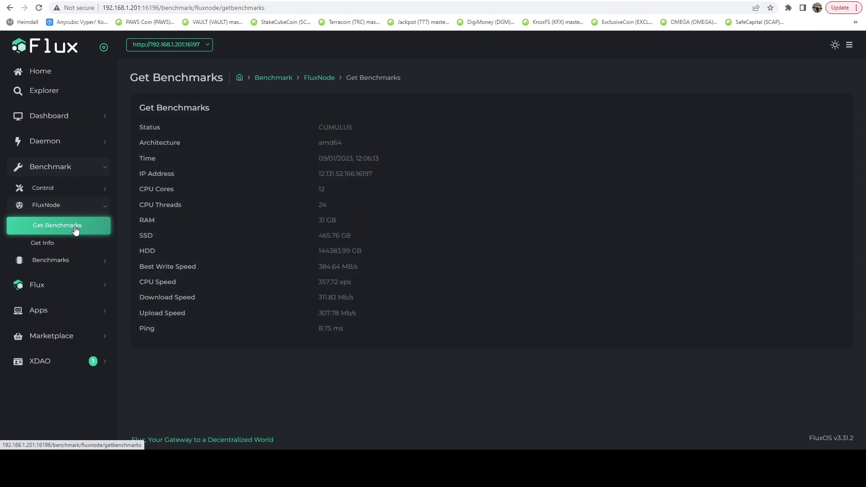